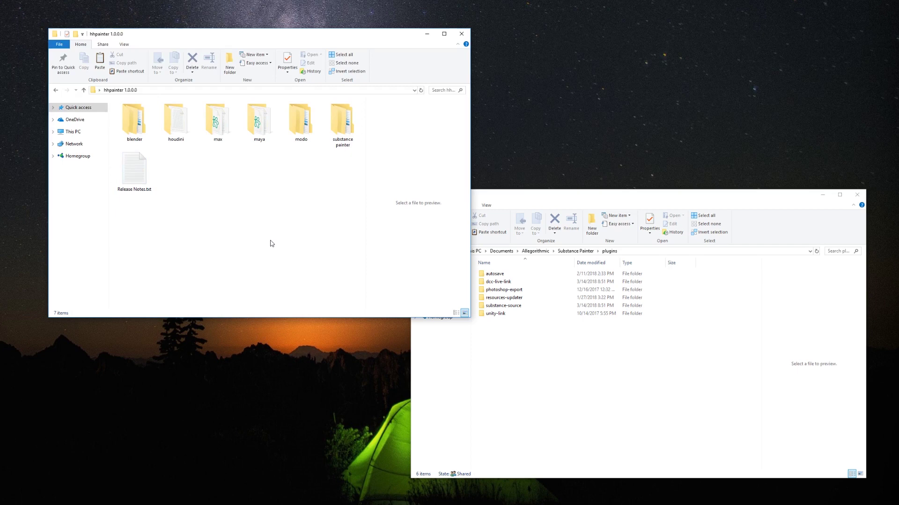
Copy the hhconnect folder and paste it into the Substance Painter plugins folder
double_click(336, 138)
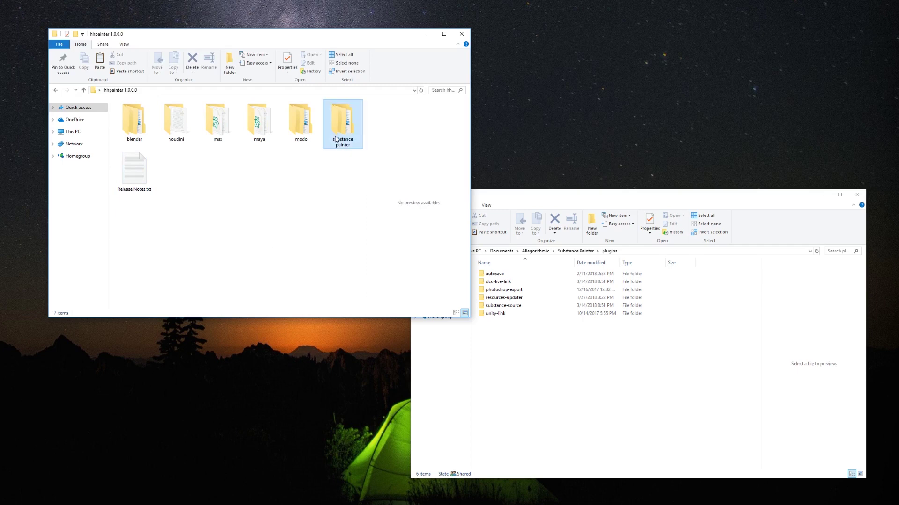
left_click(130, 116)
right_click(130, 115)
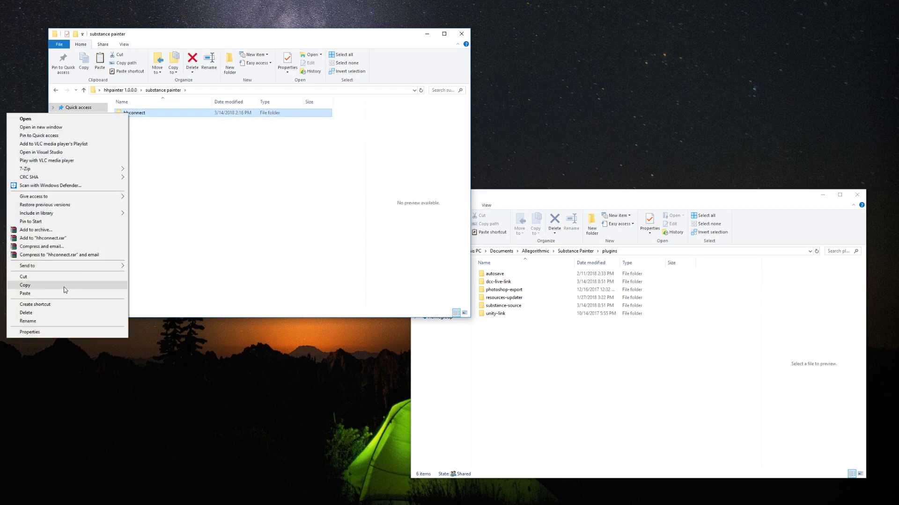
left_click(64, 287)
left_click(574, 390)
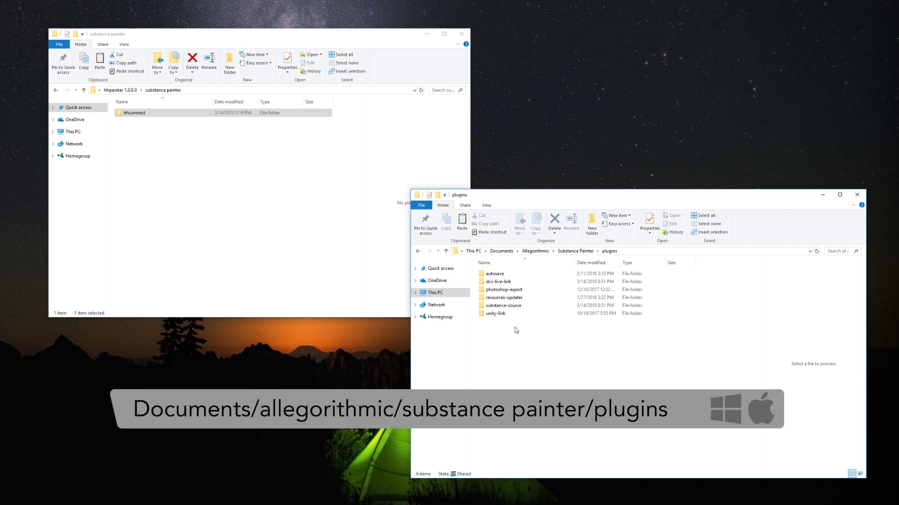
right_click(502, 342)
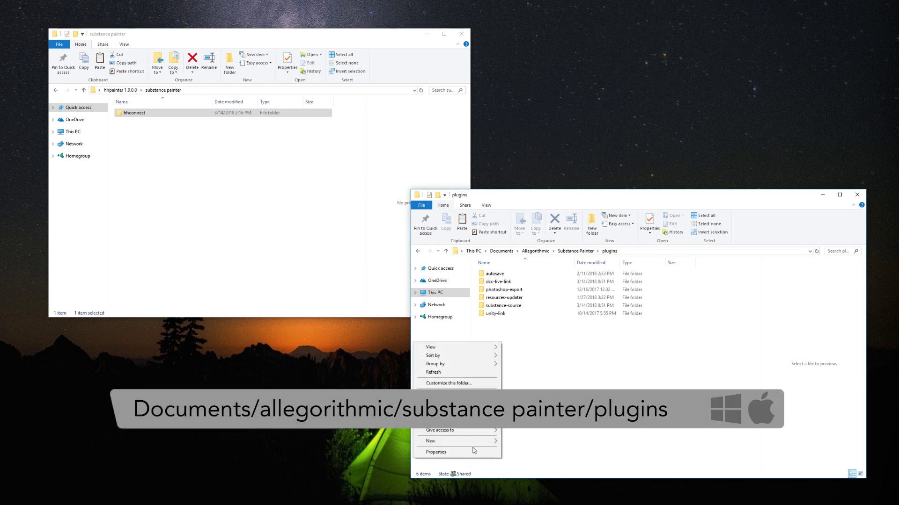
left_click(435, 394)
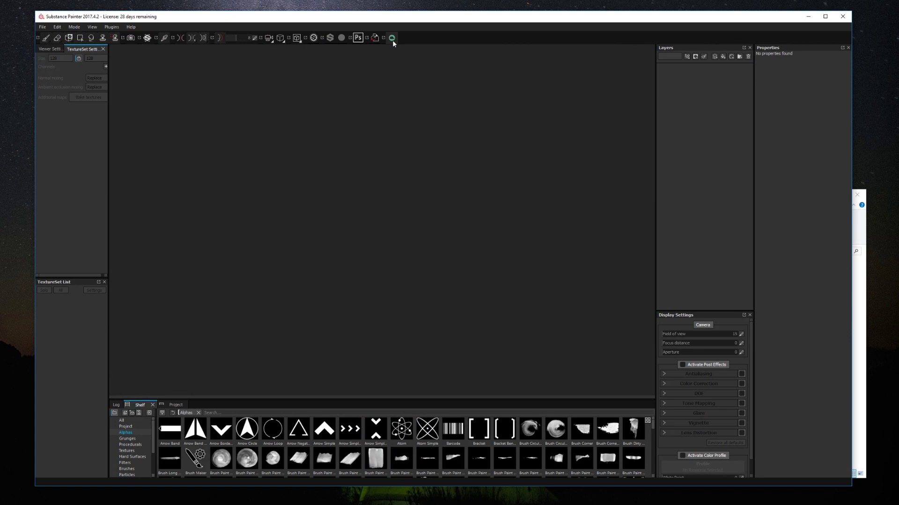
Launch the Hedgehog Connect plugin from the Substance Painter toolbar
left_click(392, 41)
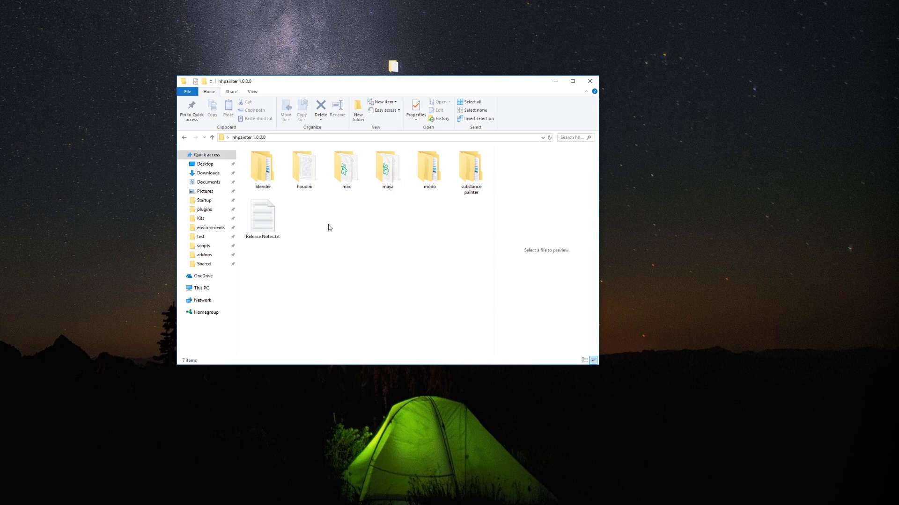
Open Menu.txt from the package's houdini folder in Notepad and select its whole script
double_click(299, 176)
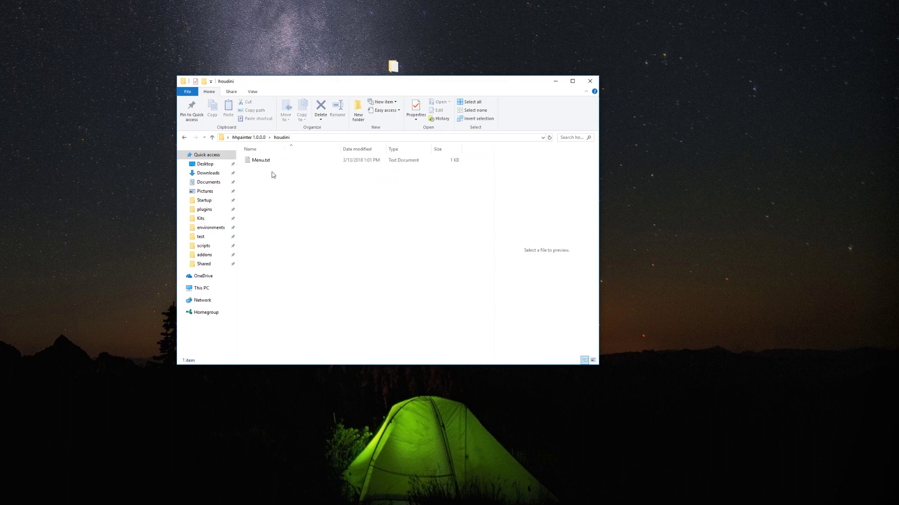
double_click(261, 160)
key("ctrl+a")
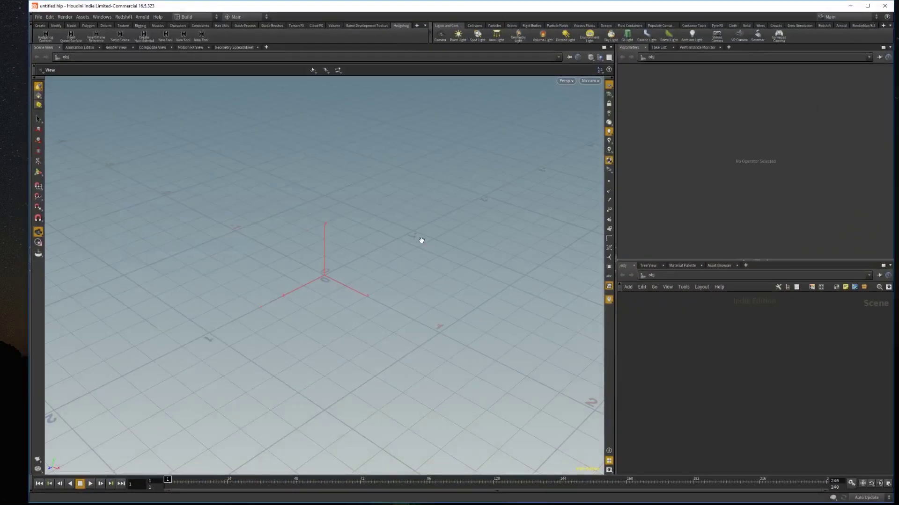
Create a Houdini shelf tool holding the pasted hhconnect script and run it to show the port prompt
right_click(292, 37)
left_click(305, 57)
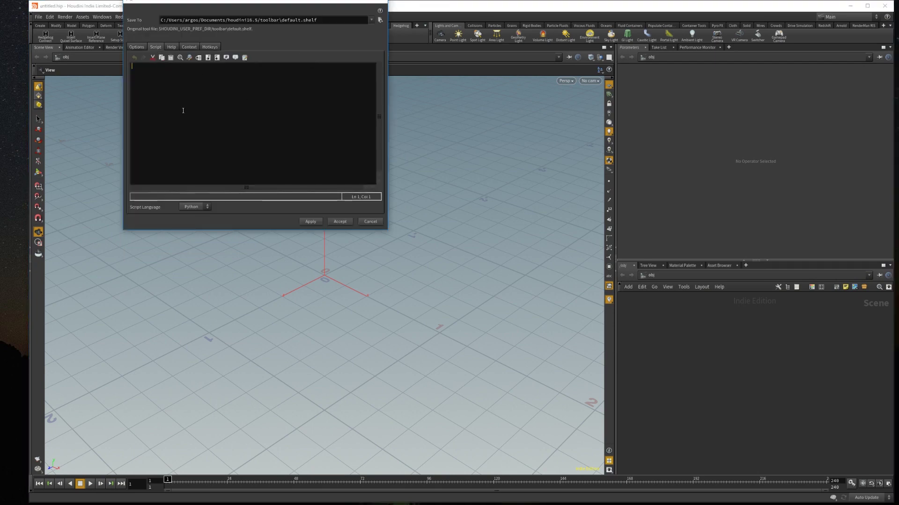
key("ctrl+v")
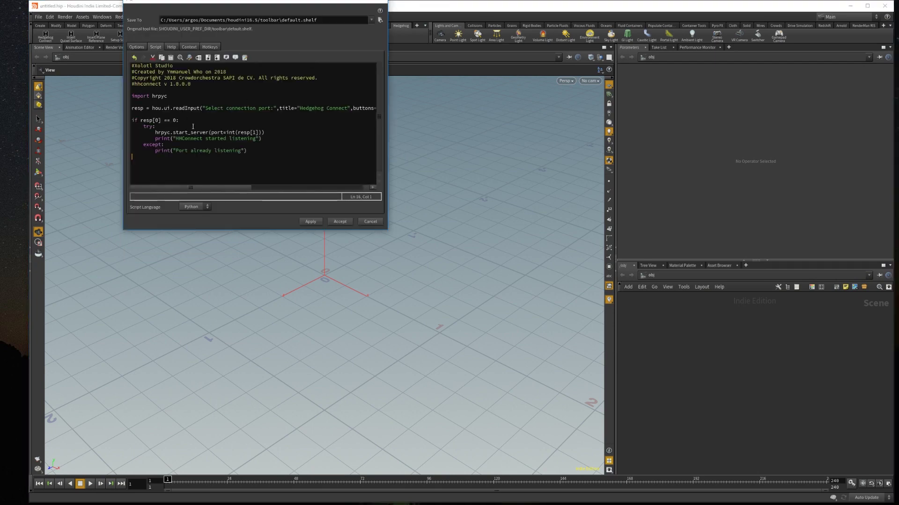
left_click(338, 222)
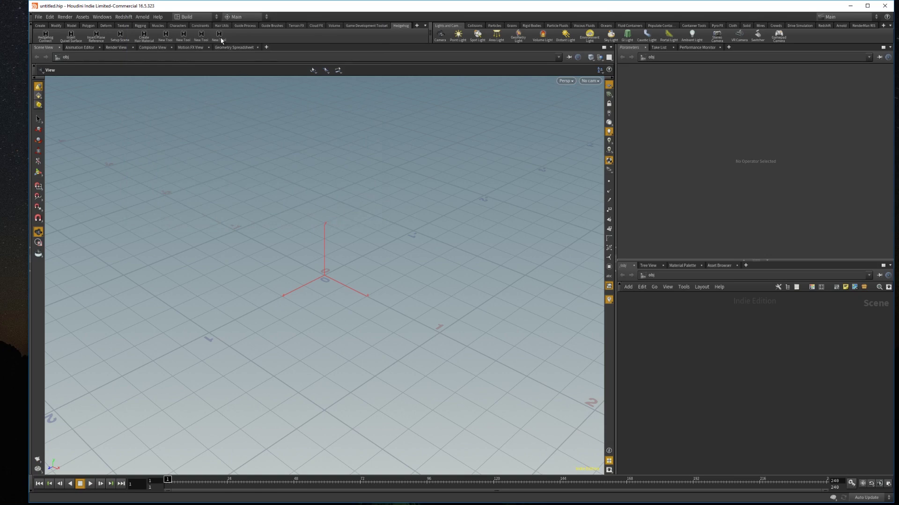
left_click(221, 40)
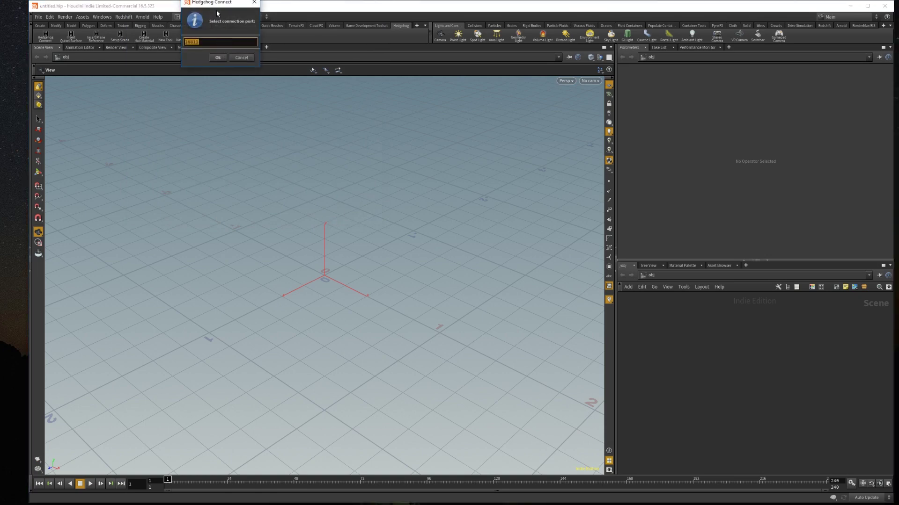
left_click_drag(213, 2, 242, 127)
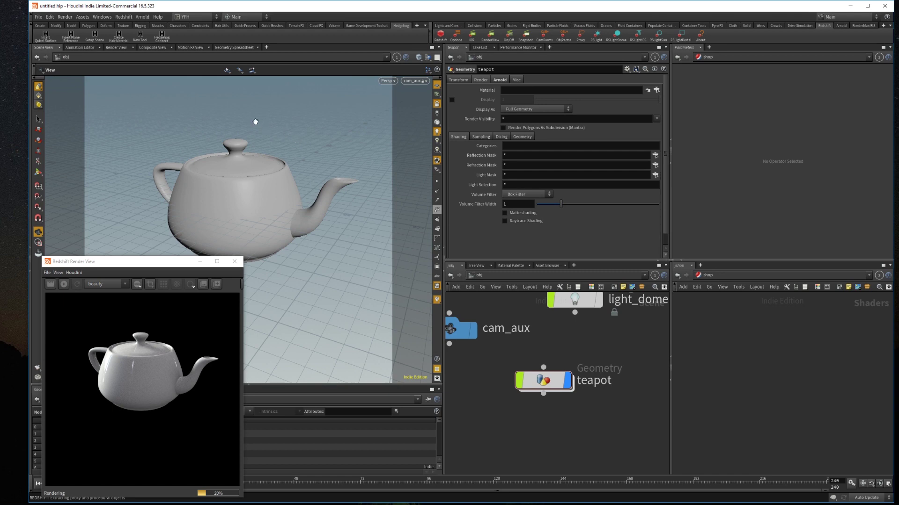
Start the Hedgehog Connect server listening on port 18811, then minimize Houdini
left_click(162, 35)
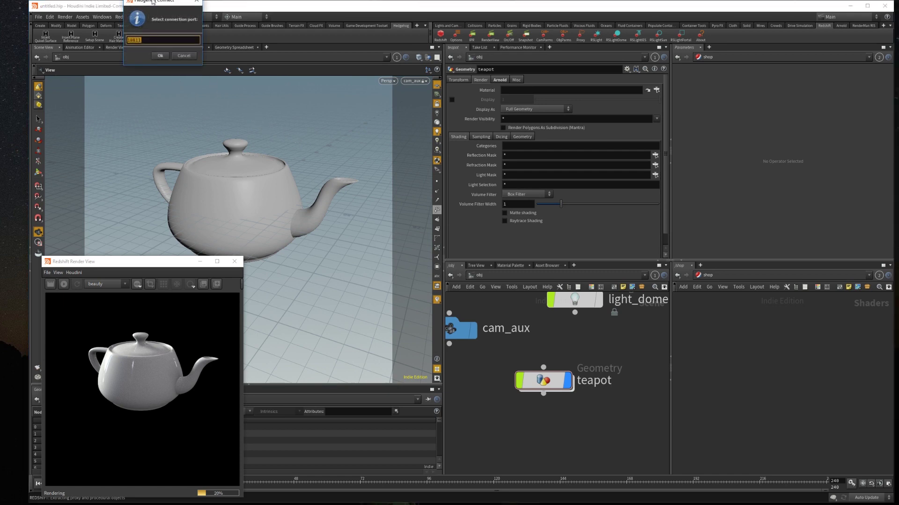
left_click_drag(153, 2, 165, 106)
left_click(173, 160)
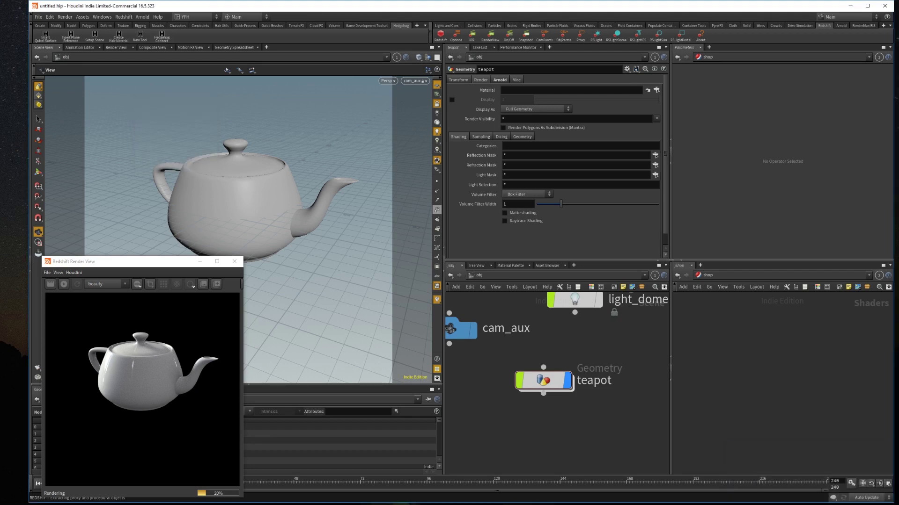
left_click(849, 5)
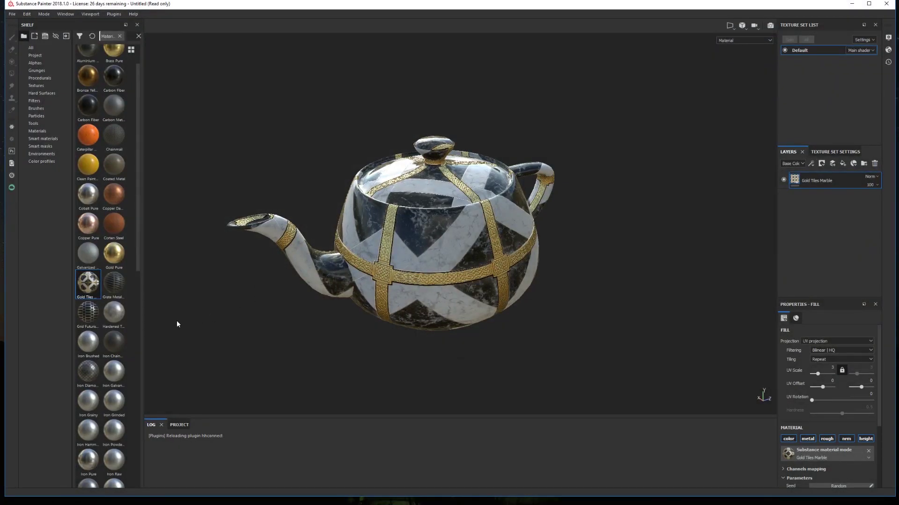
Open the Hedgehog Connect dialog and toggle its pin-on-top option on and off
left_click(11, 187)
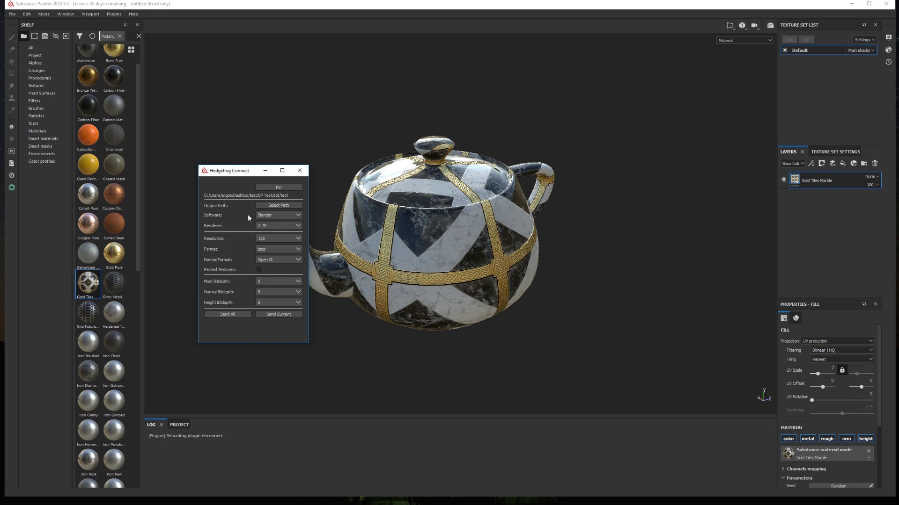
left_click(279, 189)
left_click(266, 146)
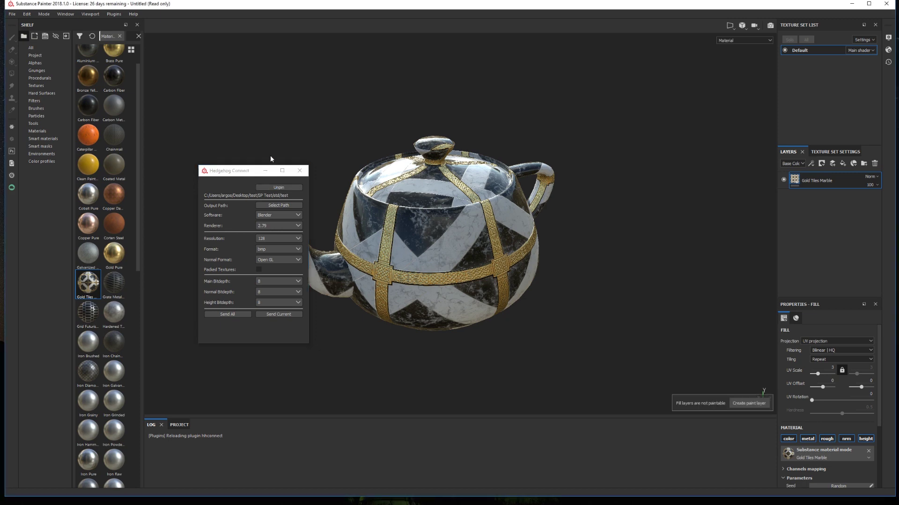
left_click(271, 187)
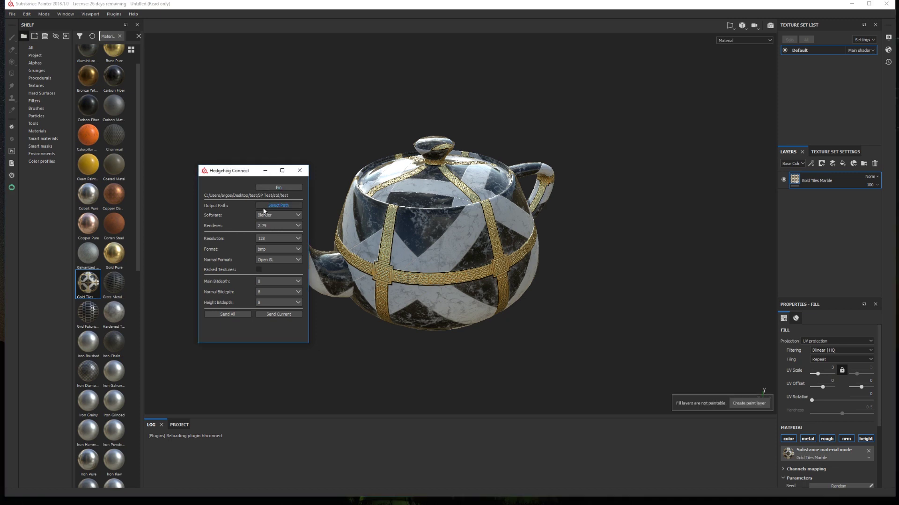
Set the export path to the Desktop/test/SP Test/std/test folder
left_click(261, 205)
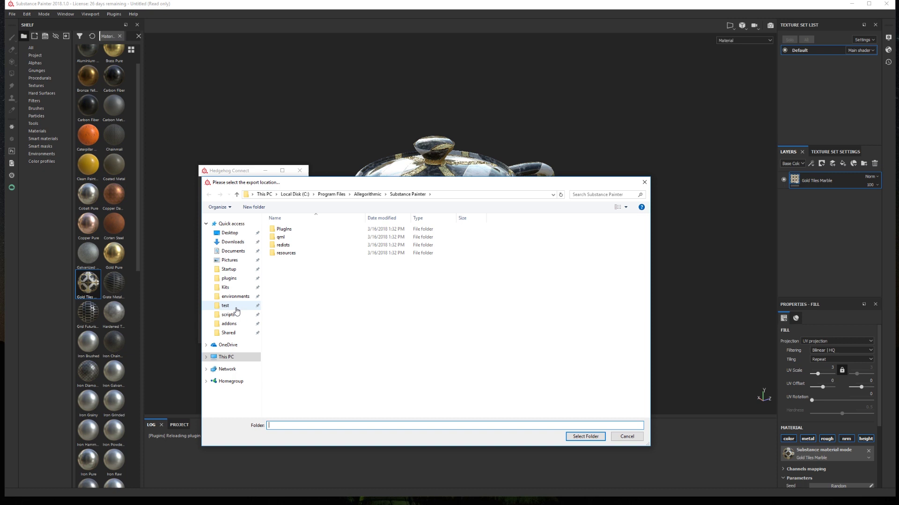
left_click(225, 306)
double_click(279, 246)
left_click(282, 241)
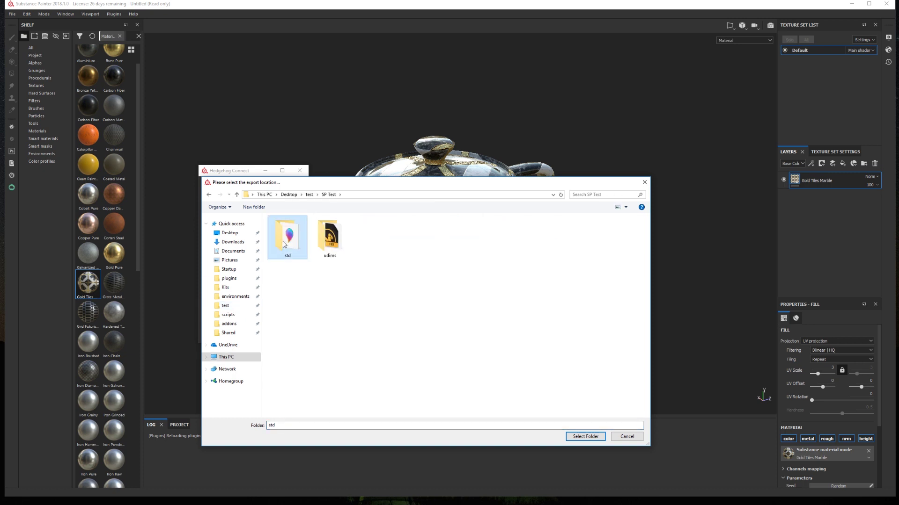
double_click(283, 241)
double_click(284, 239)
left_click(584, 436)
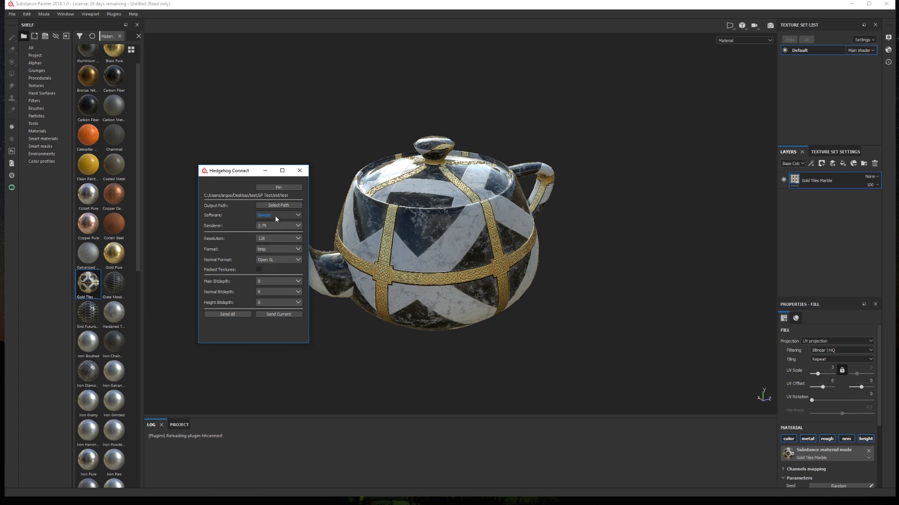
Choose Houdini as the target software, enable UDIMs, and select the REDSHIFT renderer
left_click(276, 216)
left_click(276, 226)
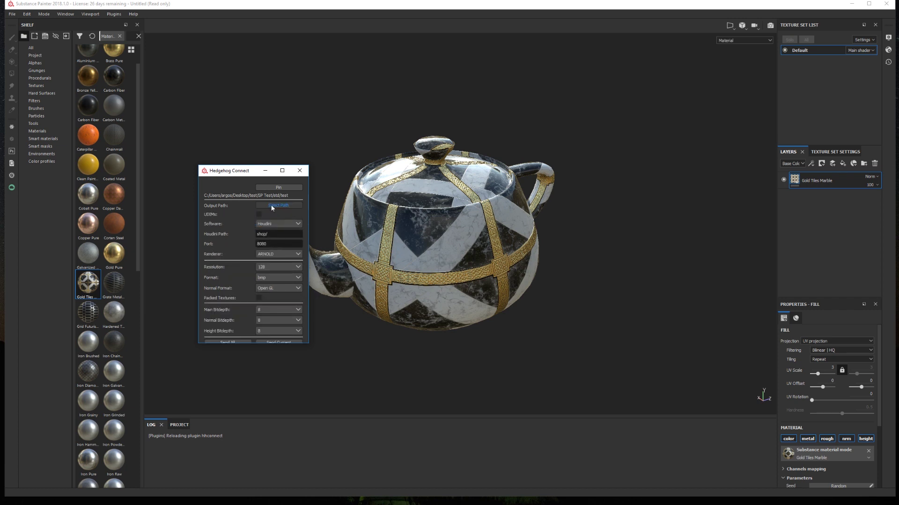
left_click(257, 214)
left_click(295, 254)
Set texture resolution to 2048, format to tiff, and normal format to Open GL
left_click(280, 268)
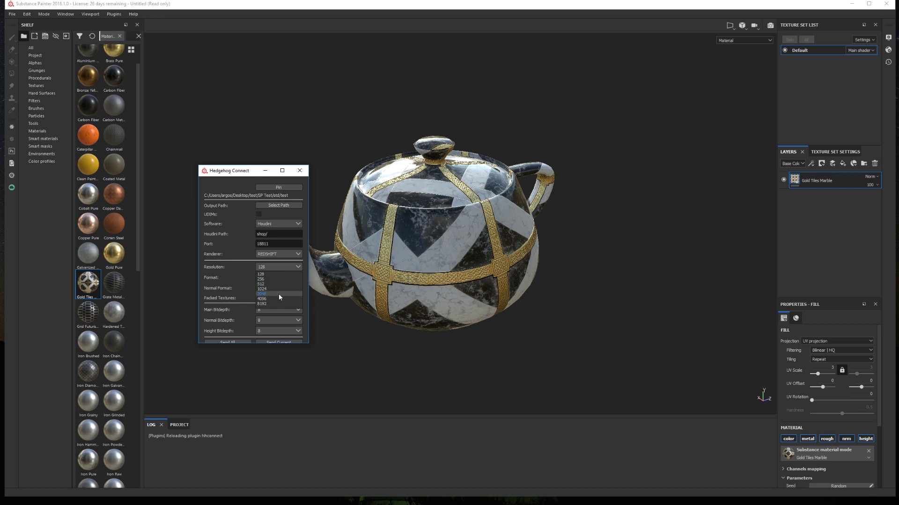
left_click(279, 279)
left_click_drag(299, 290, 287, 301)
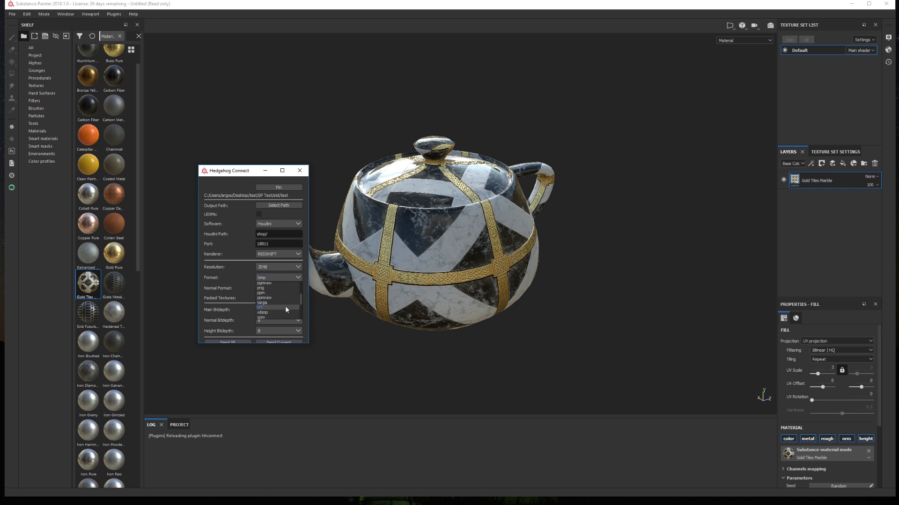
left_click(298, 289)
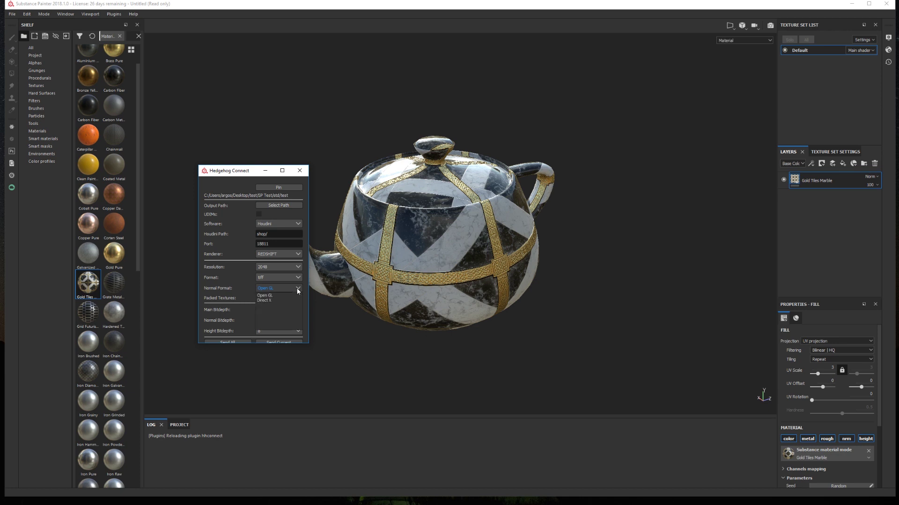
left_click(298, 291)
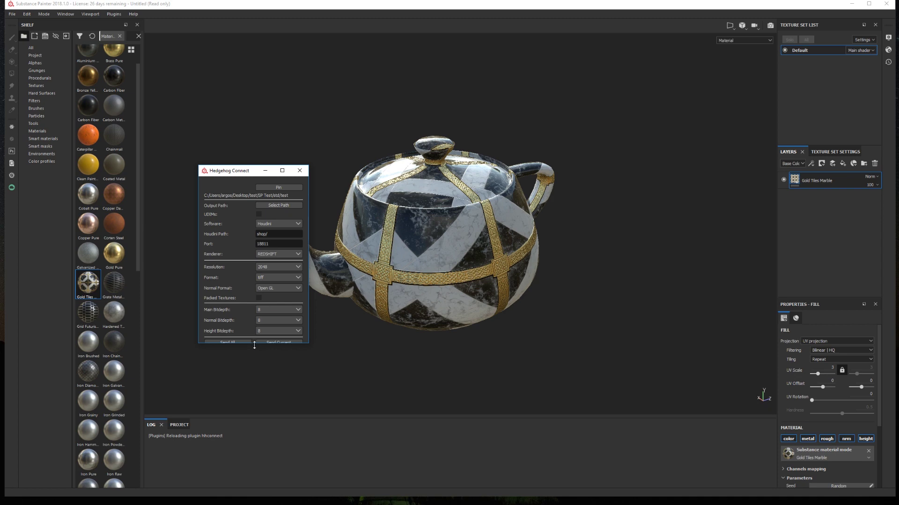
Enable Packed Textures and set the normal and height bitdepth to 16
left_click_drag(254, 346, 256, 359)
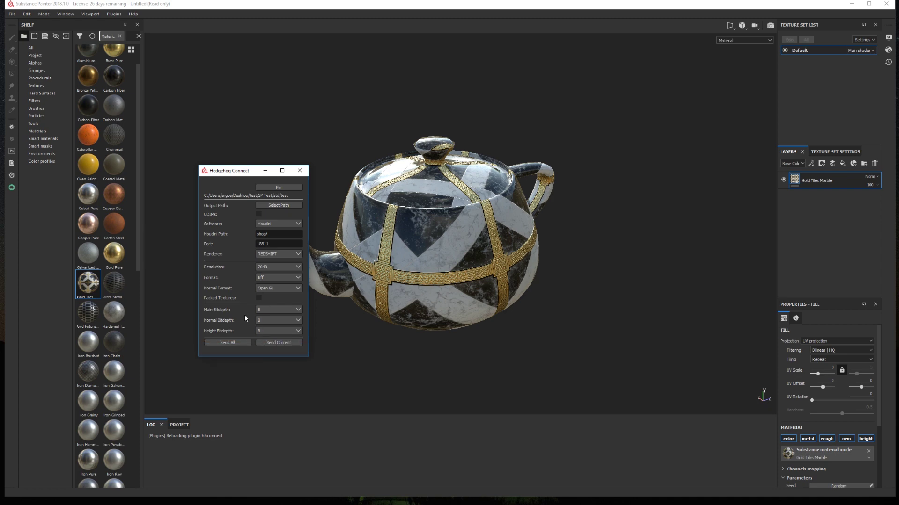
left_click(259, 298)
left_click(280, 320)
left_click(288, 296)
scroll(254, 328, "down", 2)
Send all maps to Houdini, assign RS_Default to the teapot, and preview it with Redshift IPR
left_click(234, 341)
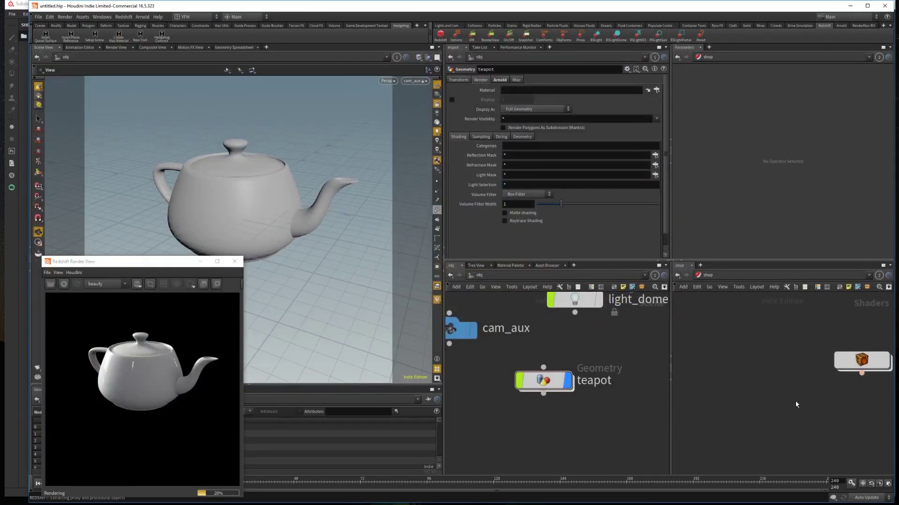
middle_click_drag(796, 401, 684, 437)
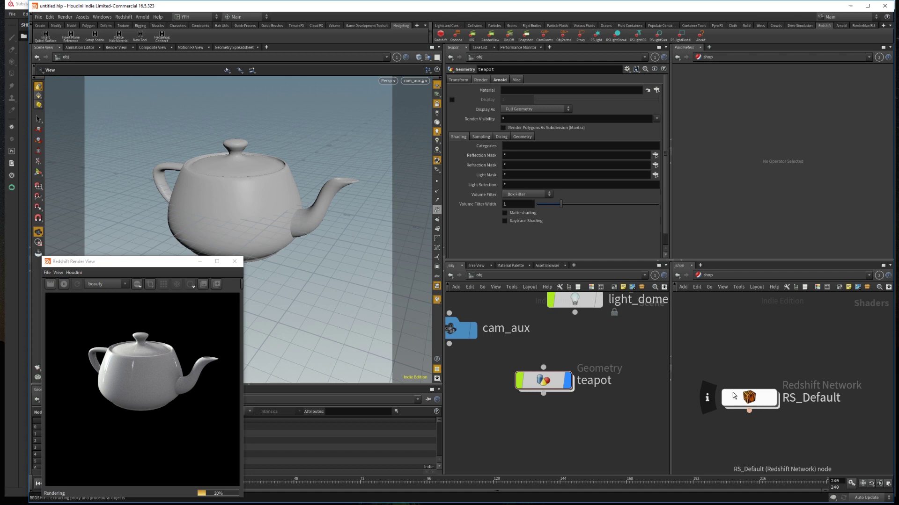
left_click_drag(732, 393, 587, 94)
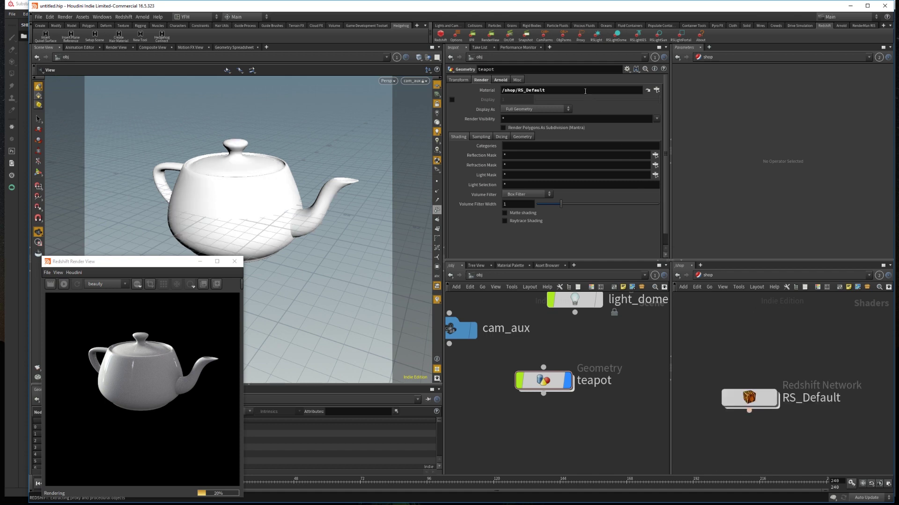
left_click(62, 284)
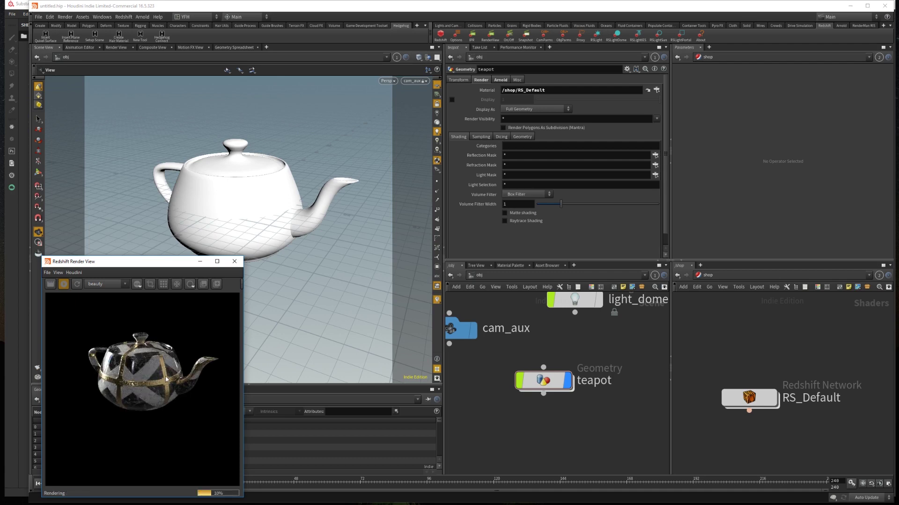
left_click(65, 288)
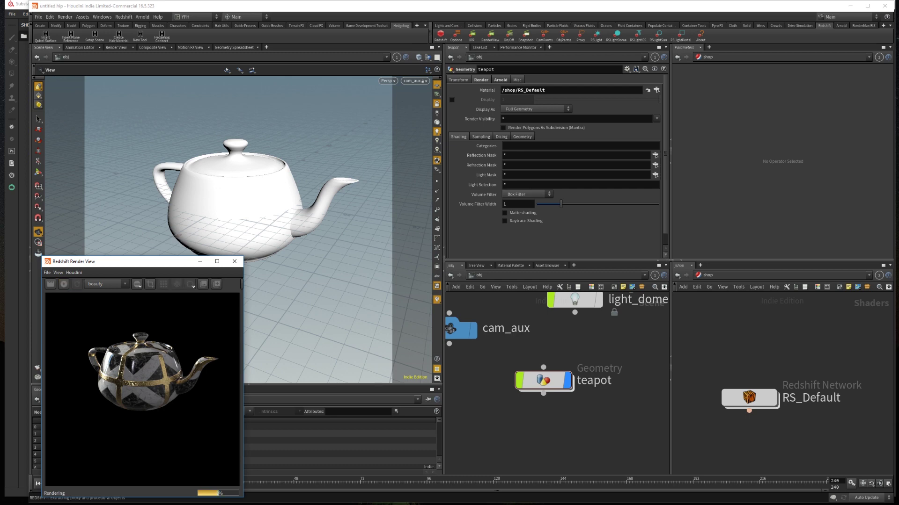
Swap the Gold Tiles Marble layer for Aluminium Insulator and send all textures to Houdini
key("alt+Tab")
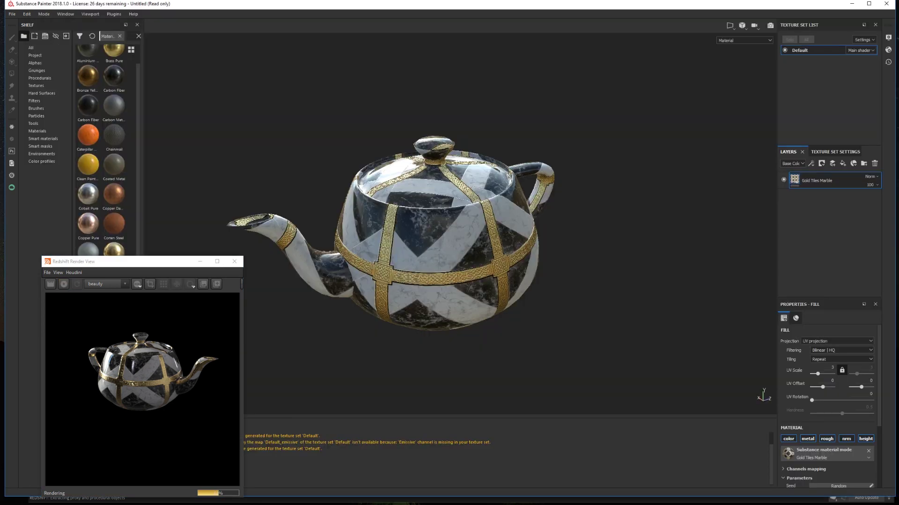
key("Delete")
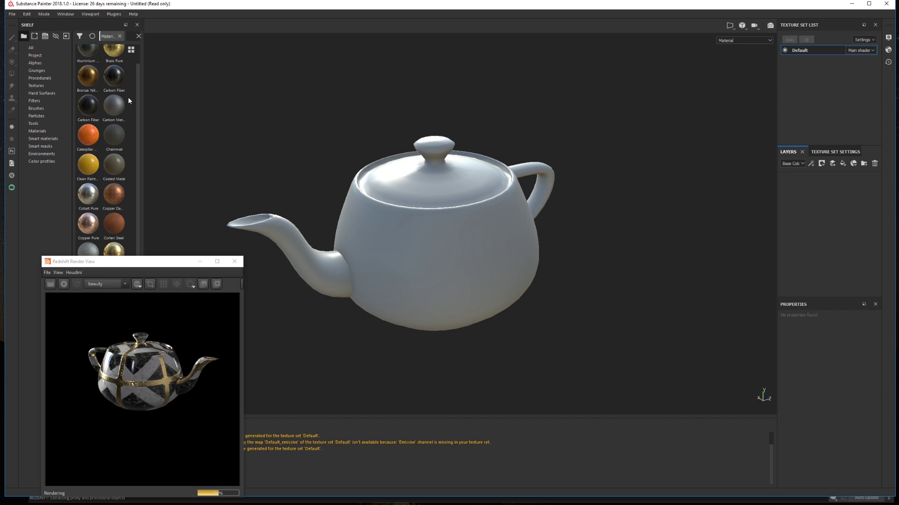
scroll(122, 98, "up", 2)
left_click_drag(88, 58, 805, 208)
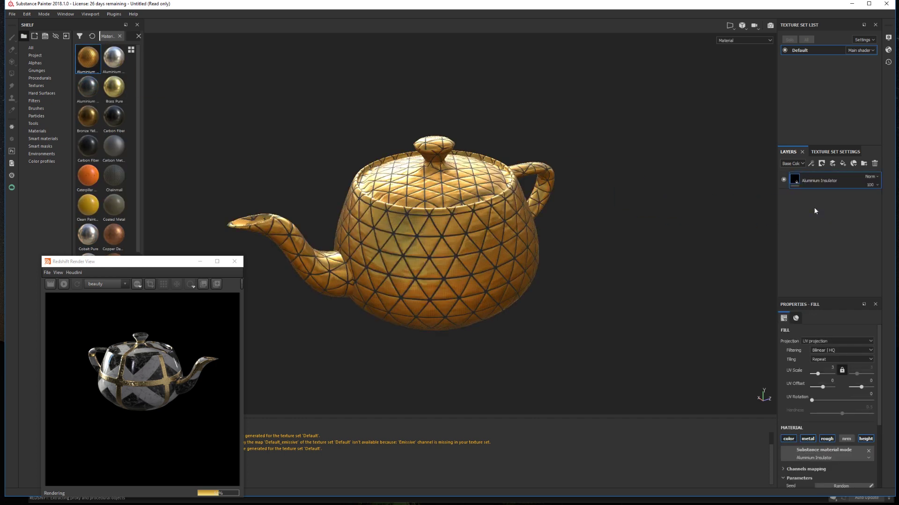
left_click(11, 187)
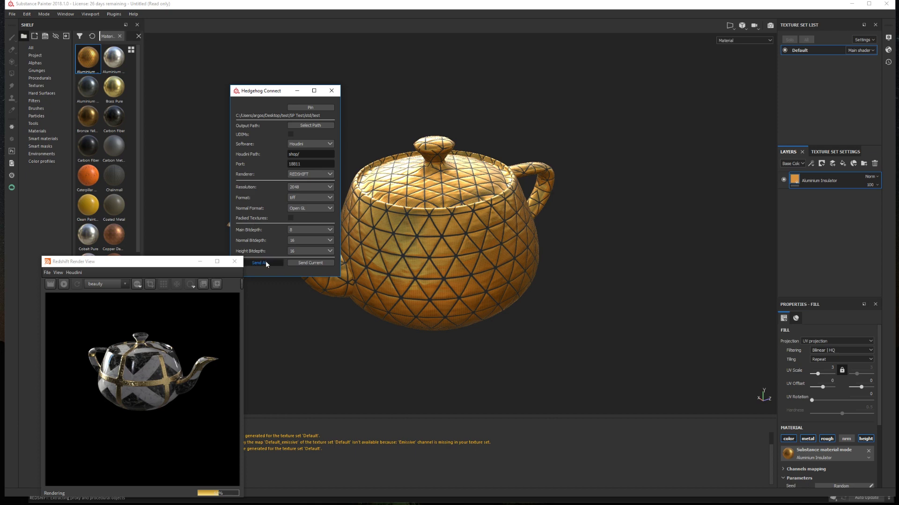
left_click(265, 262)
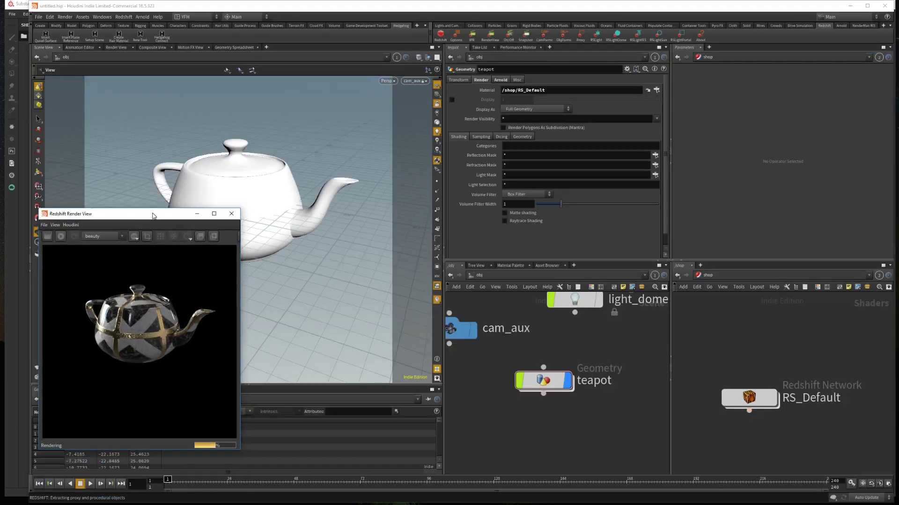